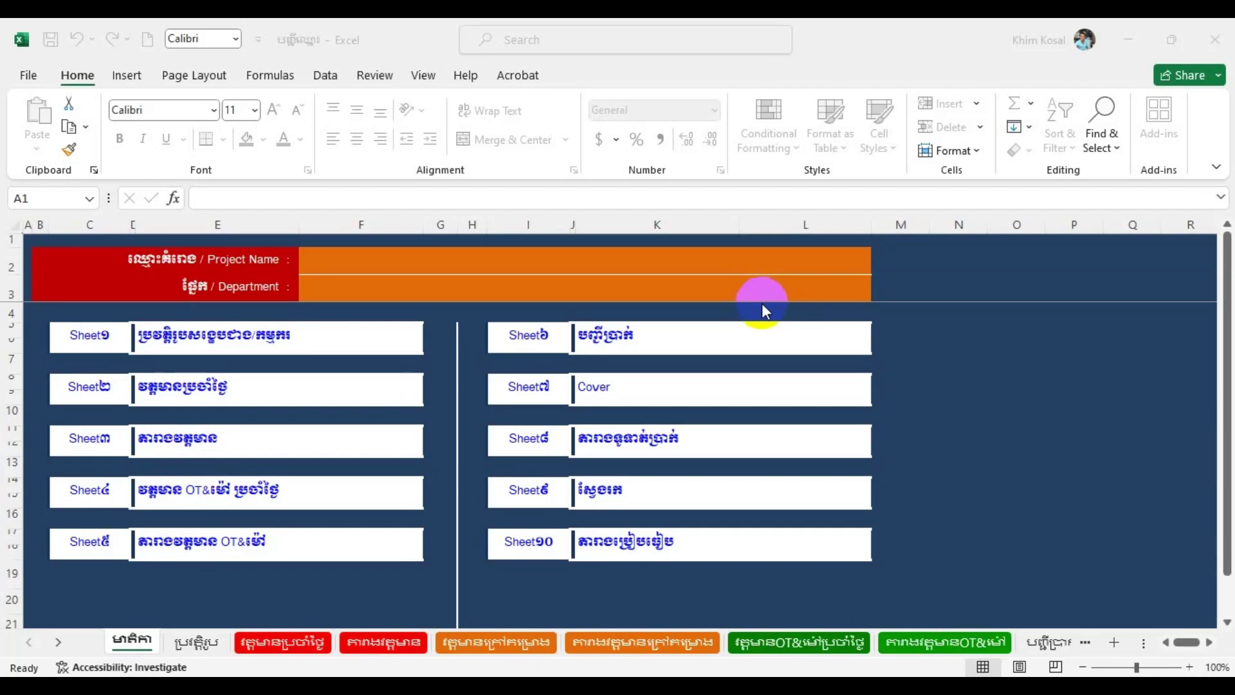
# Activate the workbook window and select the Sheet២ link cell without following the link.
pyautogui.click(168, 642)
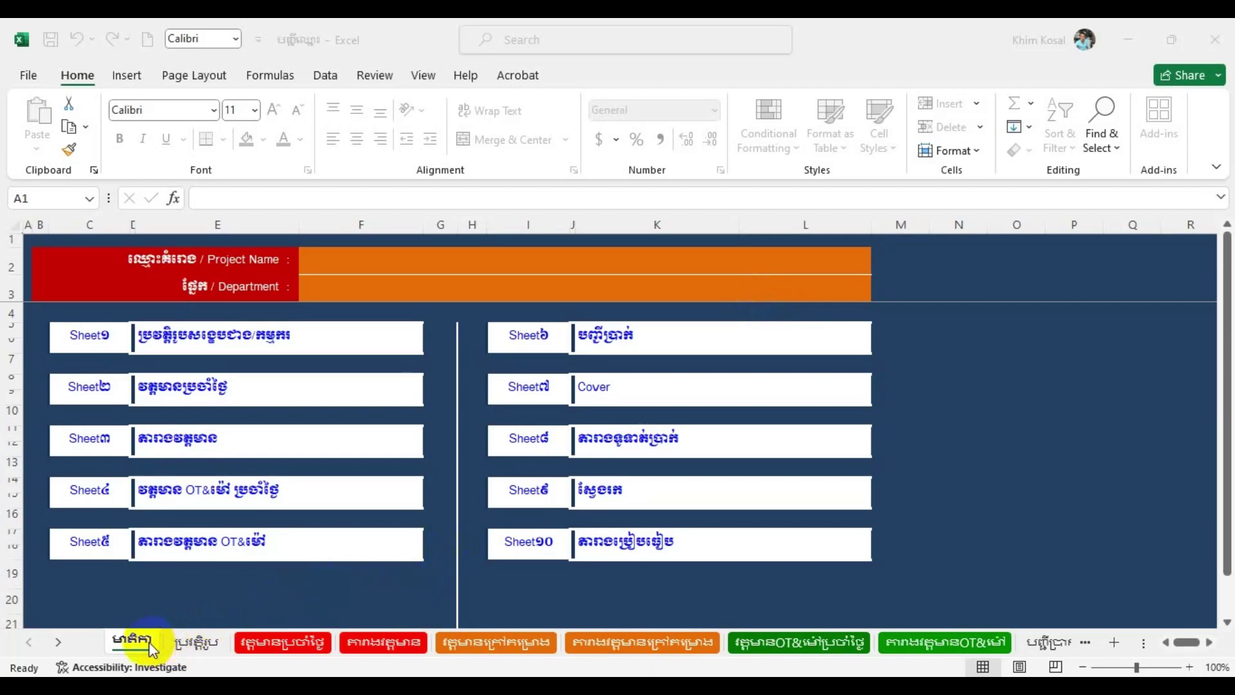
pyautogui.click(217, 642)
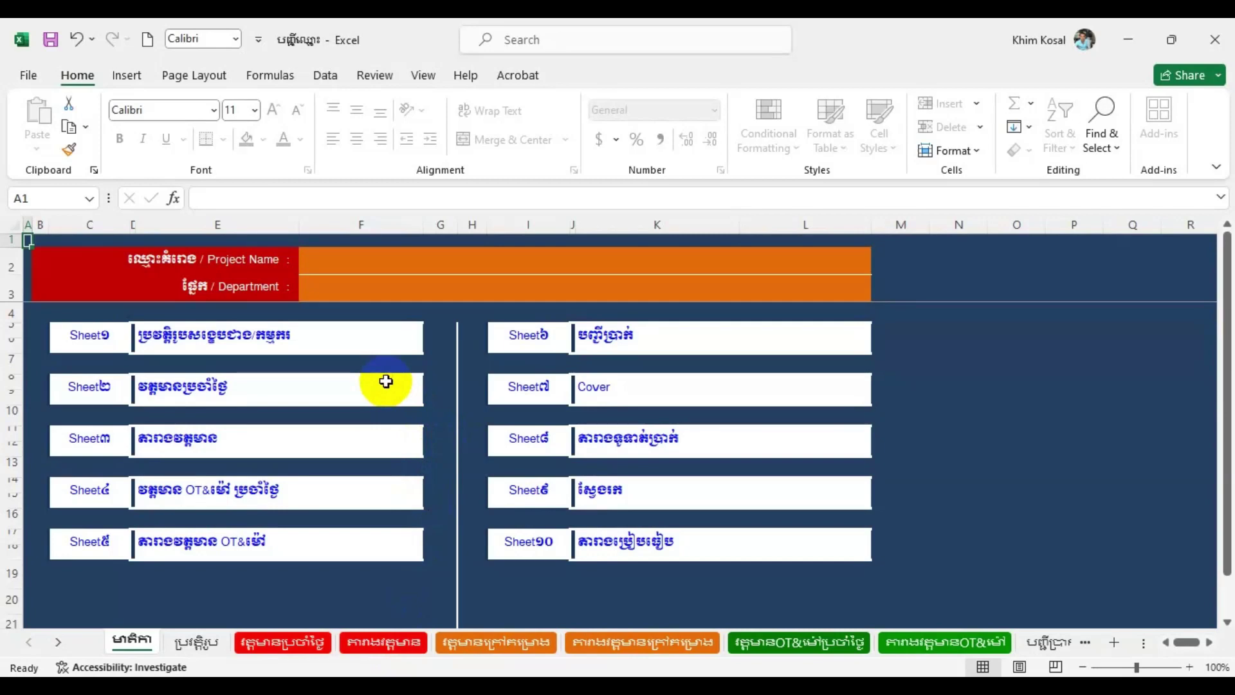
pyautogui.click(386, 382)
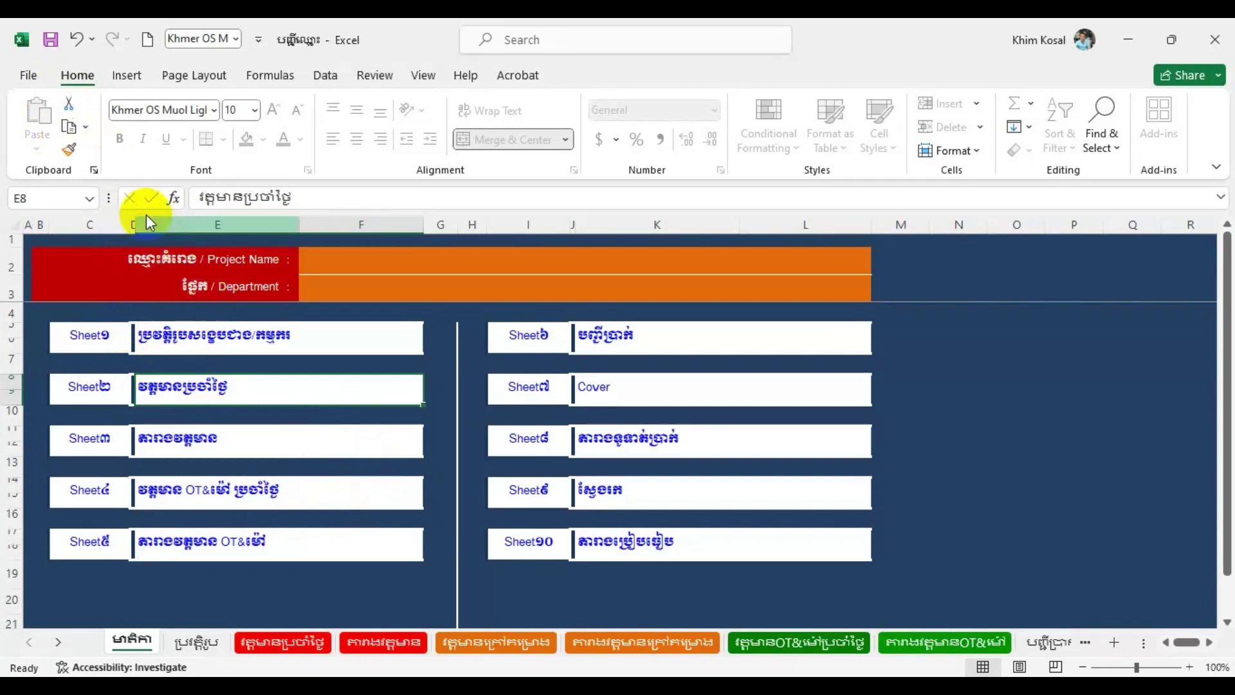
# Go to File > More > Options to bring up Excel Options.
pyautogui.click(27, 76)
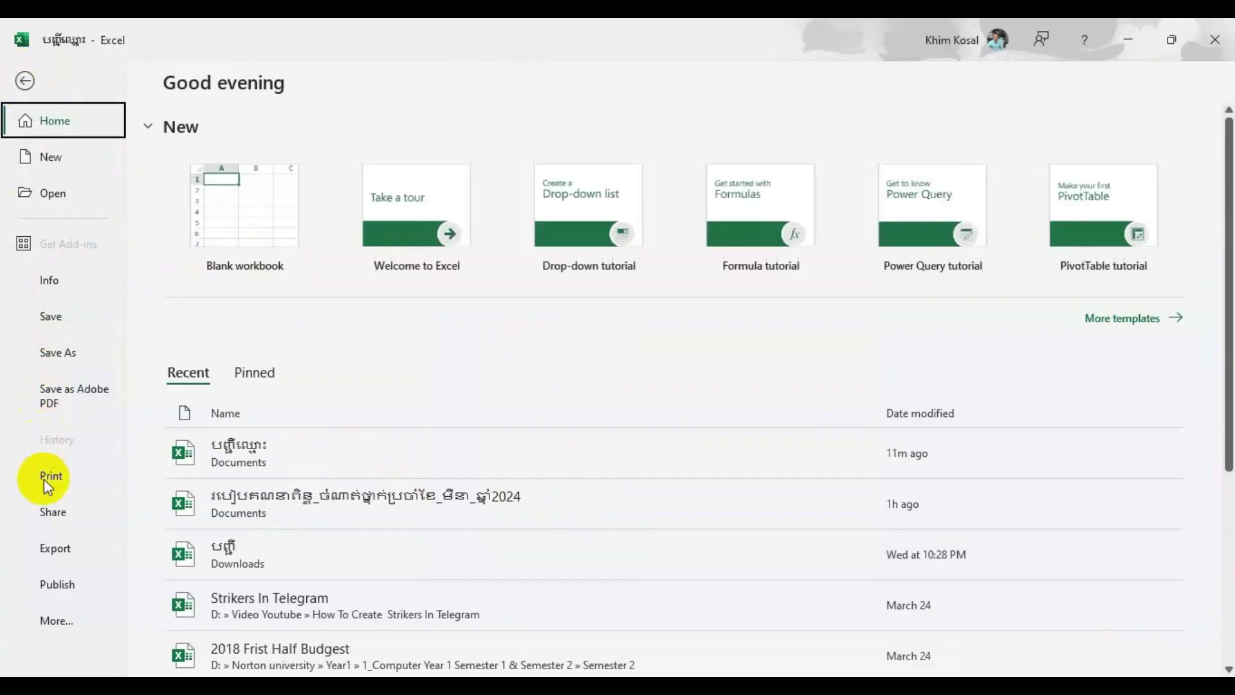
pyautogui.click(61, 623)
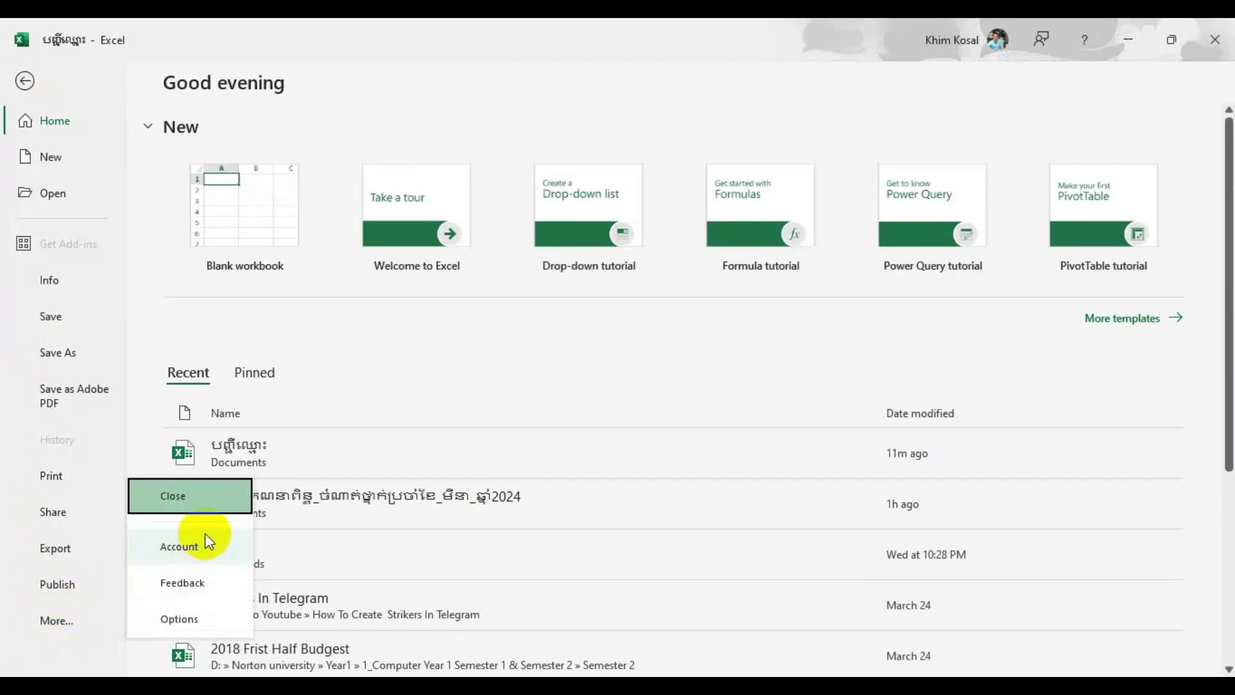
pyautogui.click(180, 620)
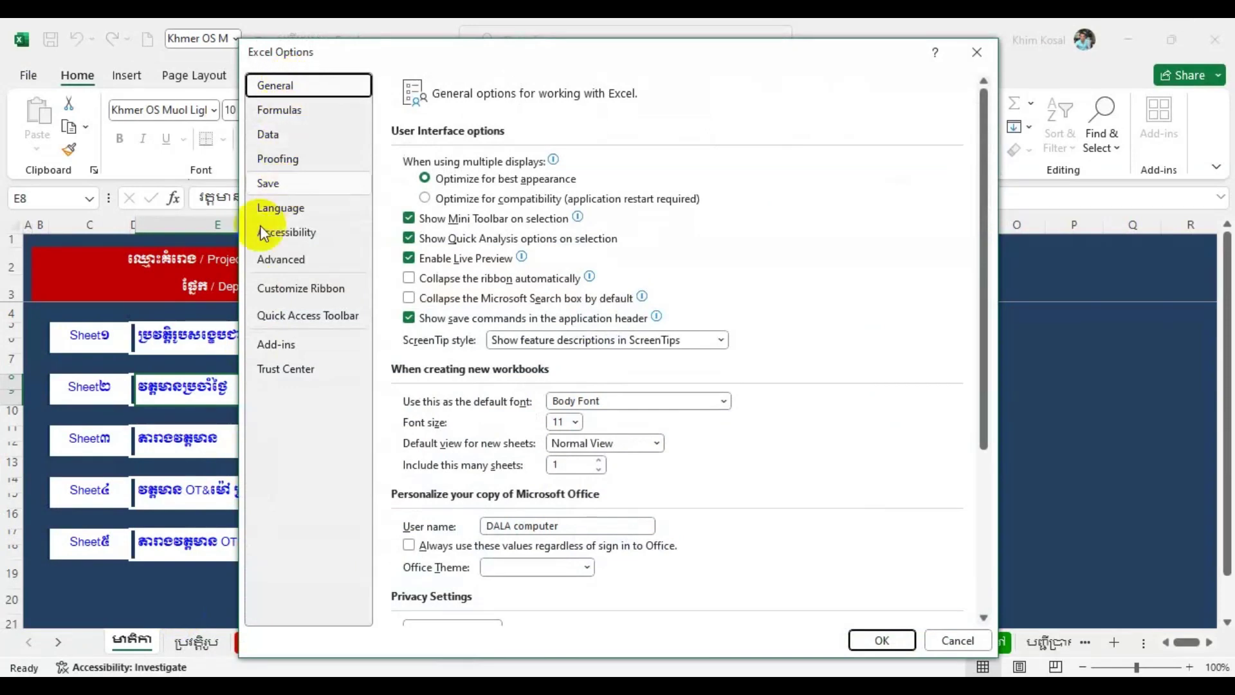
# Switch to the Advanced page and scroll down to 'Display options for this workbook'.
pyautogui.click(283, 259)
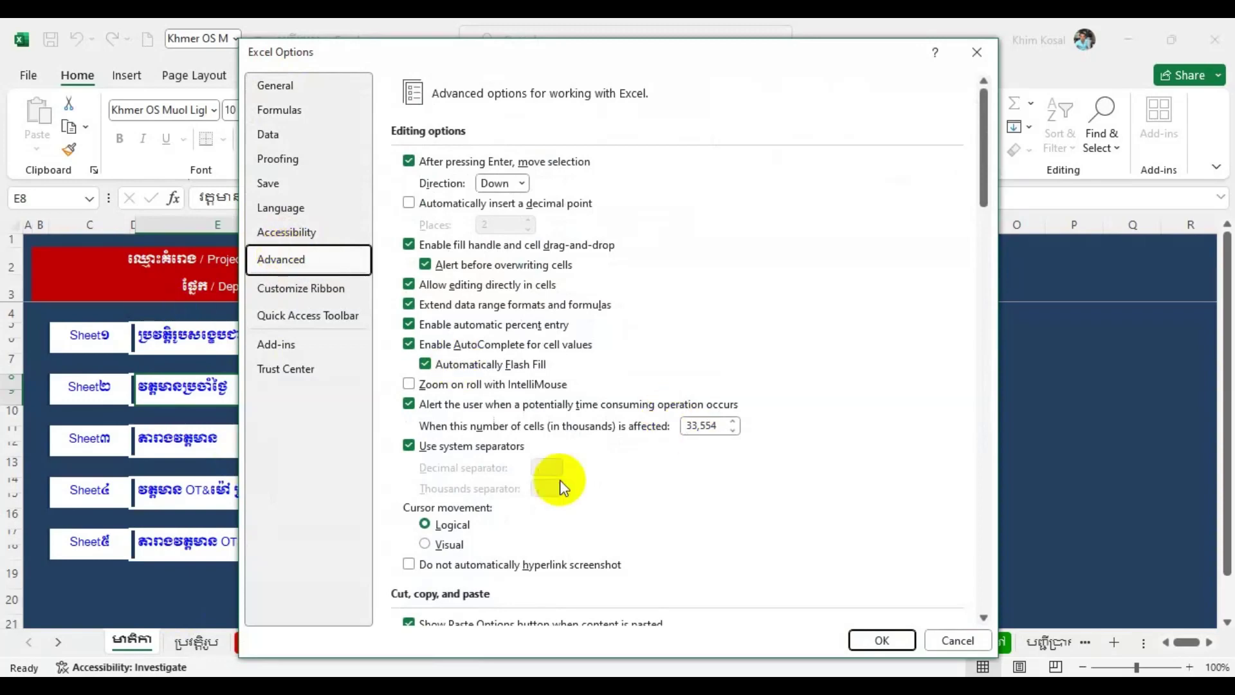
pyautogui.scroll(-1, 535, 485)
pyautogui.scroll(-2, 535, 485)
pyautogui.scroll(-3, 534, 485)
pyautogui.scroll(-2, 535, 485)
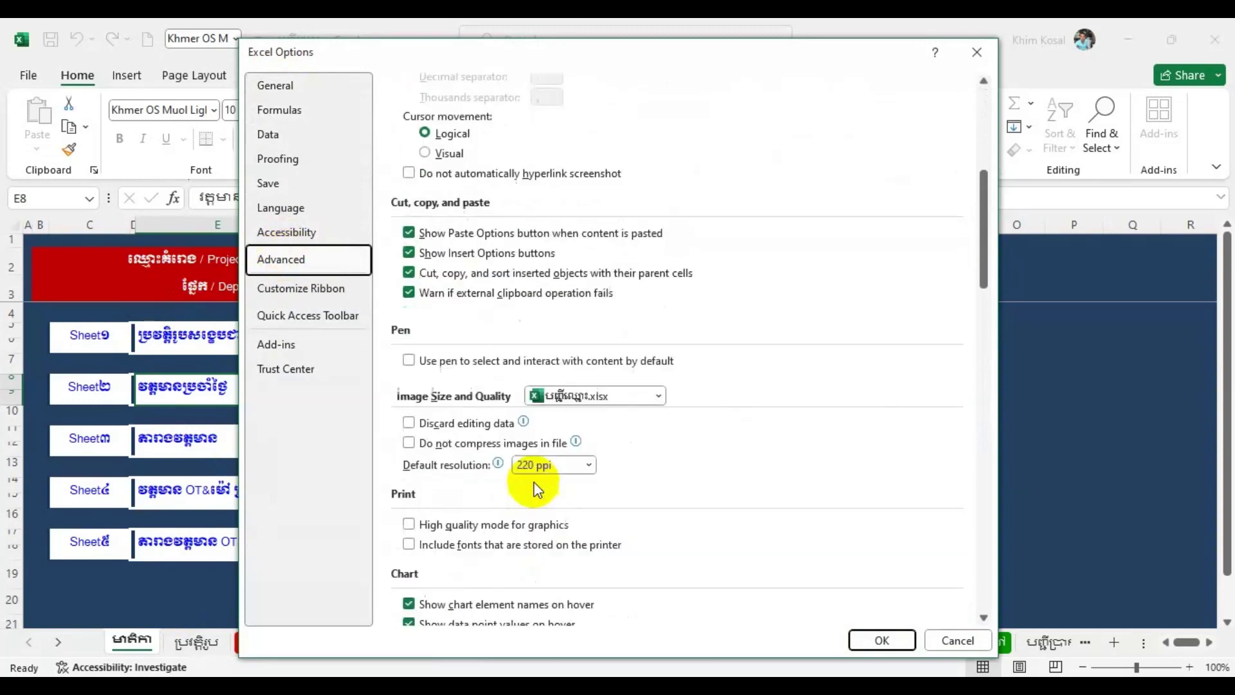
pyautogui.scroll(-2, 535, 485)
pyautogui.scroll(-2, 535, 485)
pyautogui.scroll(-3, 534, 485)
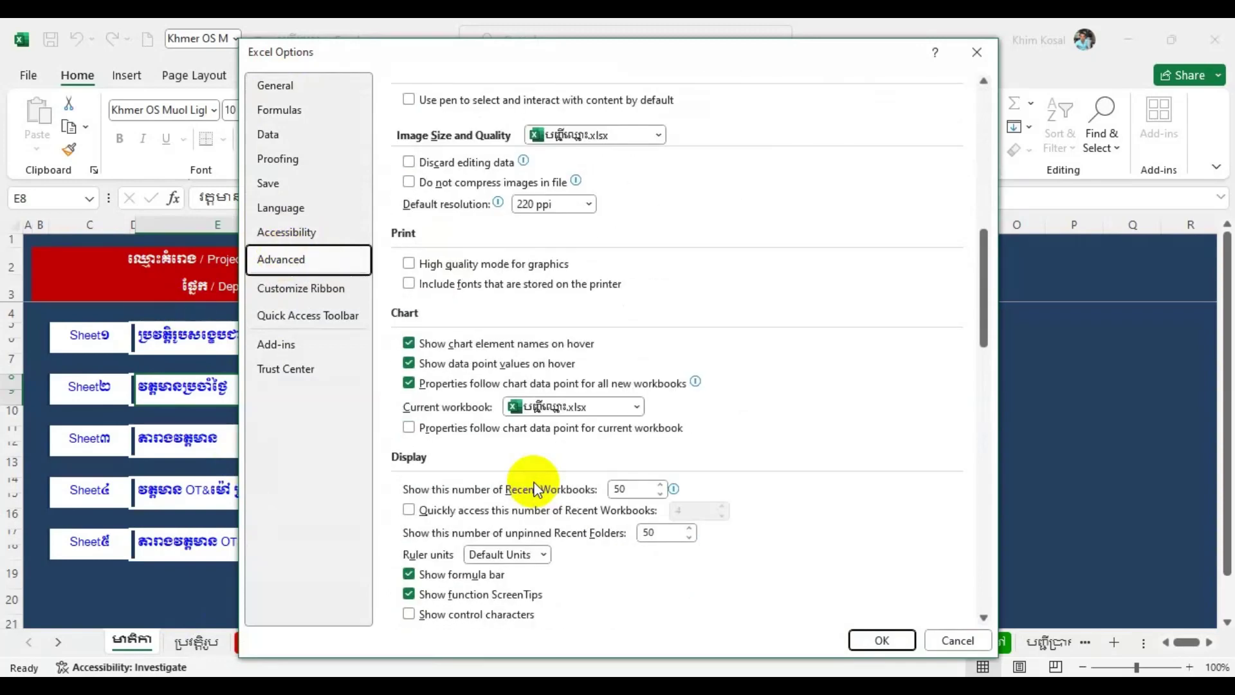
pyautogui.scroll(-4, 534, 485)
pyautogui.scroll(-3, 534, 486)
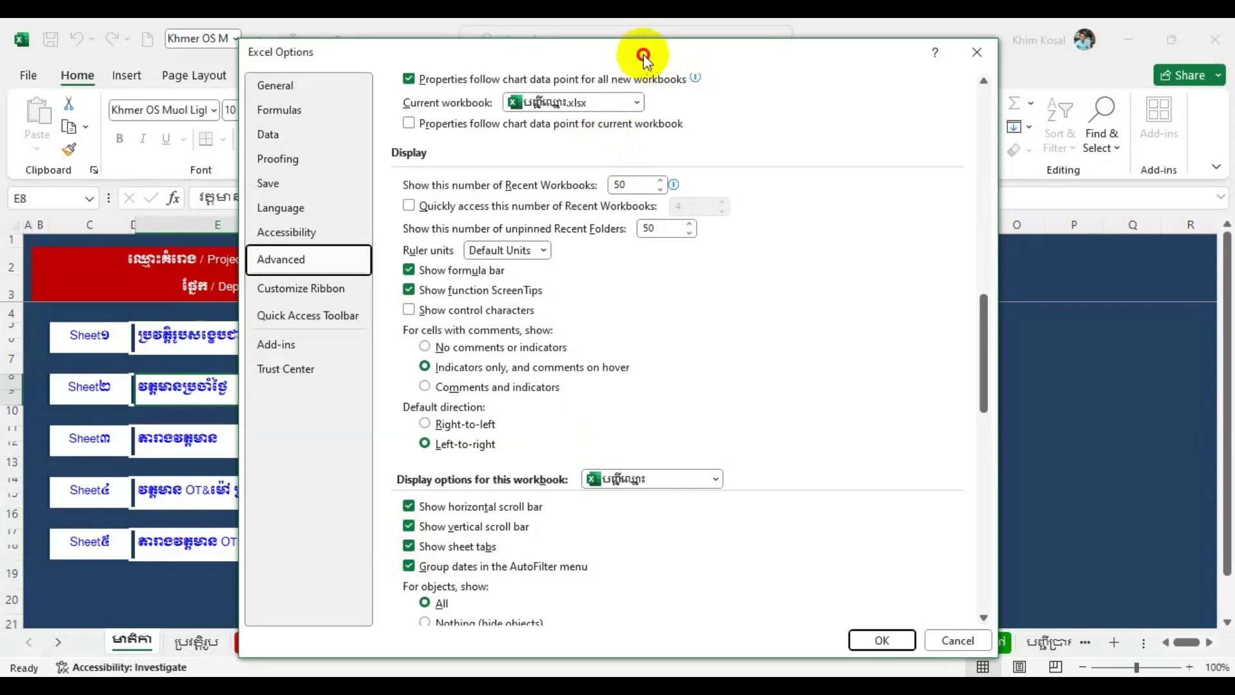
# Untick 'Show sheet tabs' for this workbook and confirm with OK.
pyautogui.moveTo(643, 55); pyautogui.dragTo(518, 64)
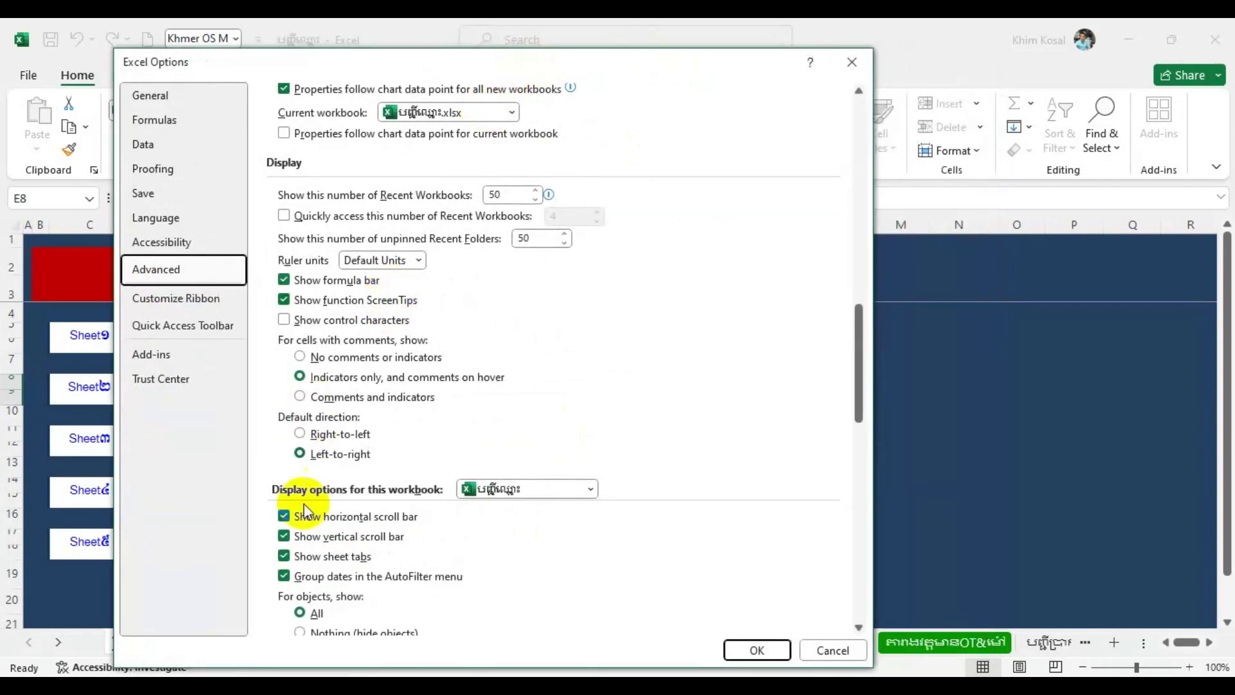
pyautogui.click(285, 557)
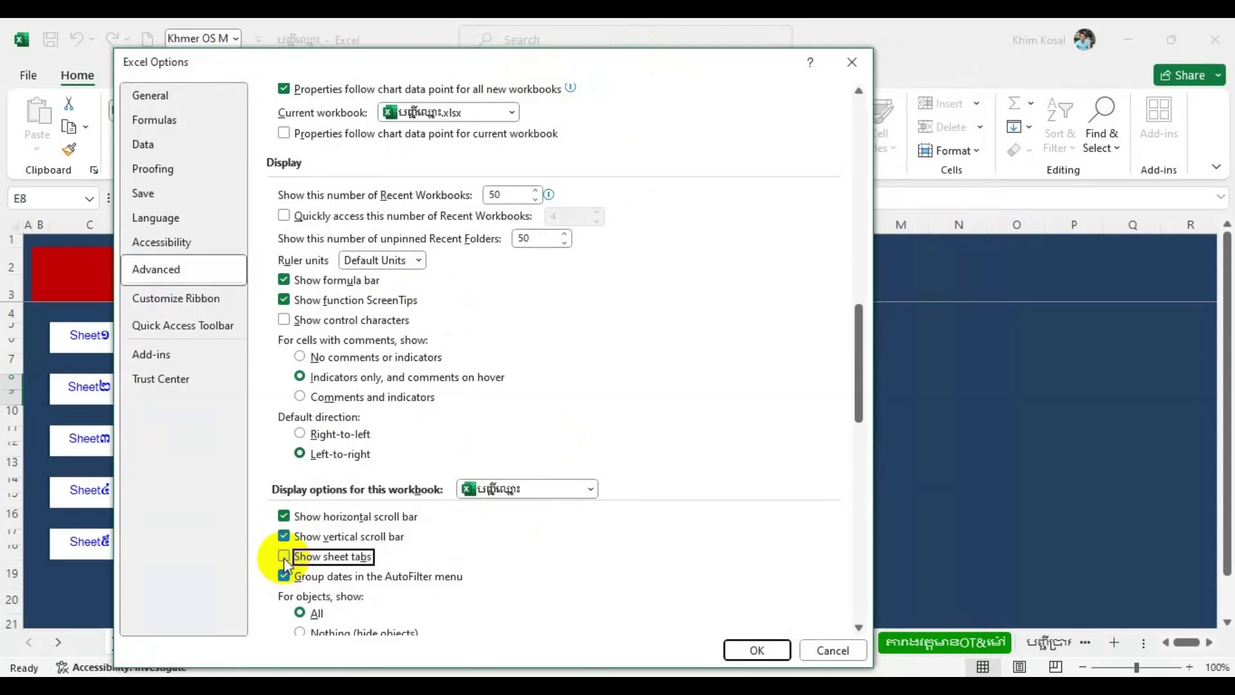
pyautogui.click(757, 651)
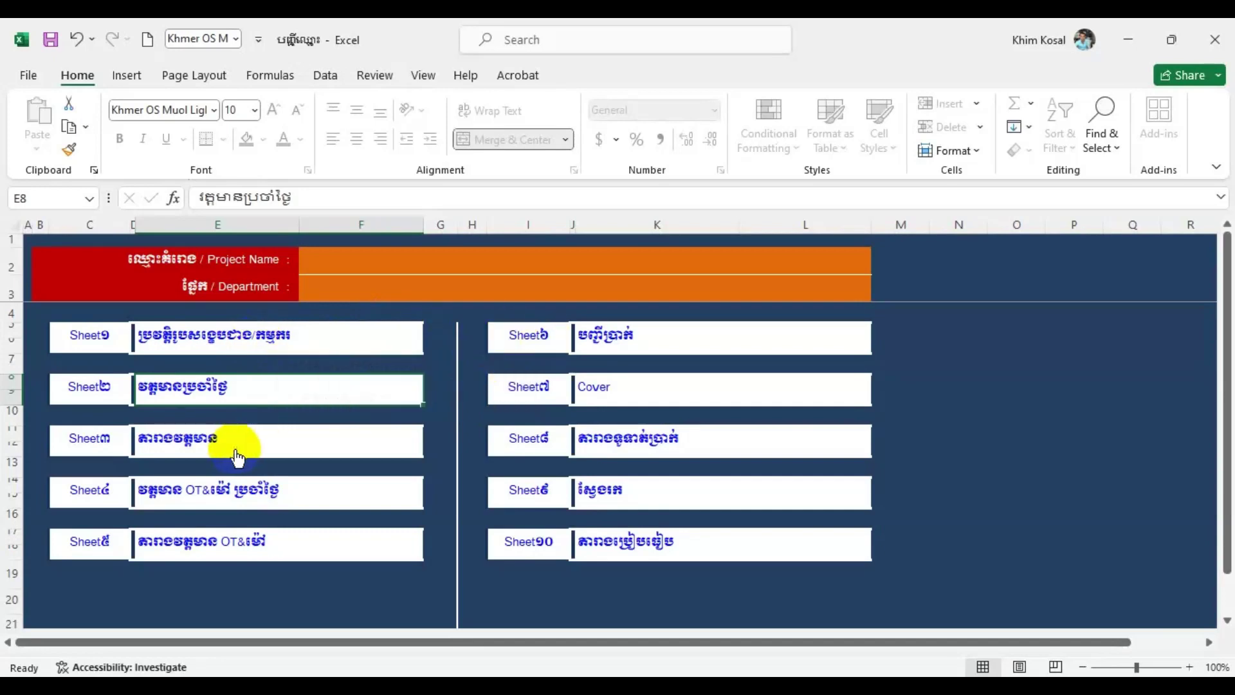
pyautogui.click(225, 393)
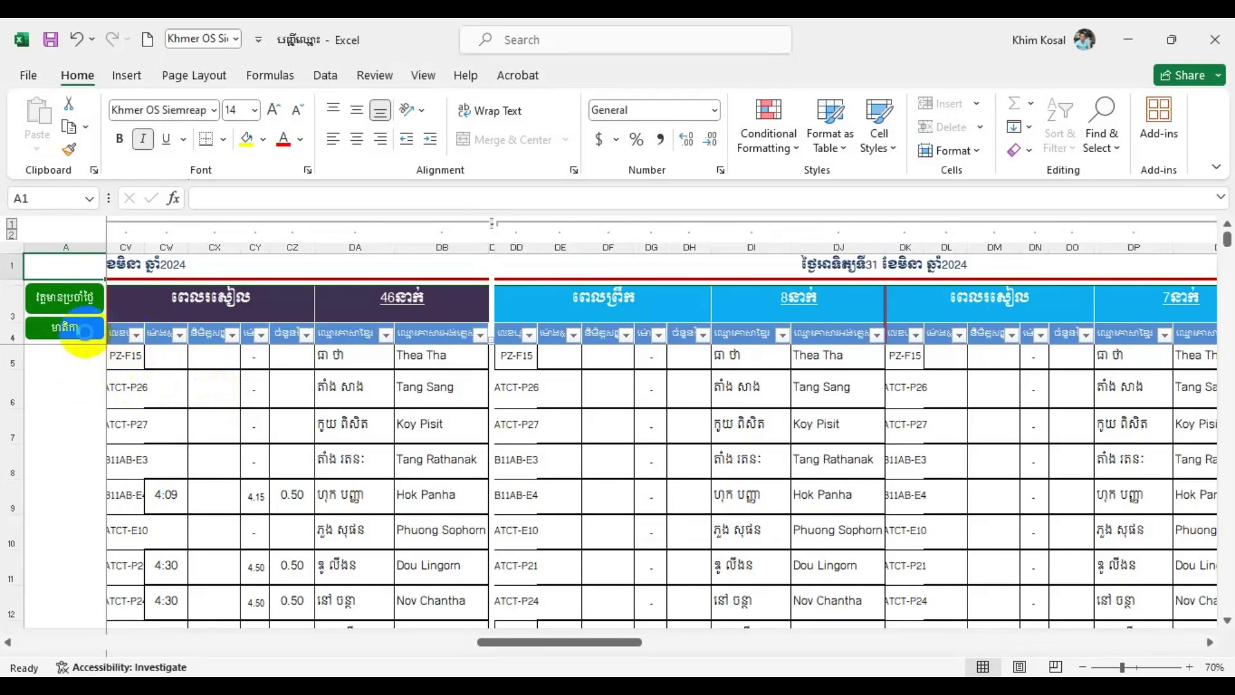
pyautogui.click(84, 330)
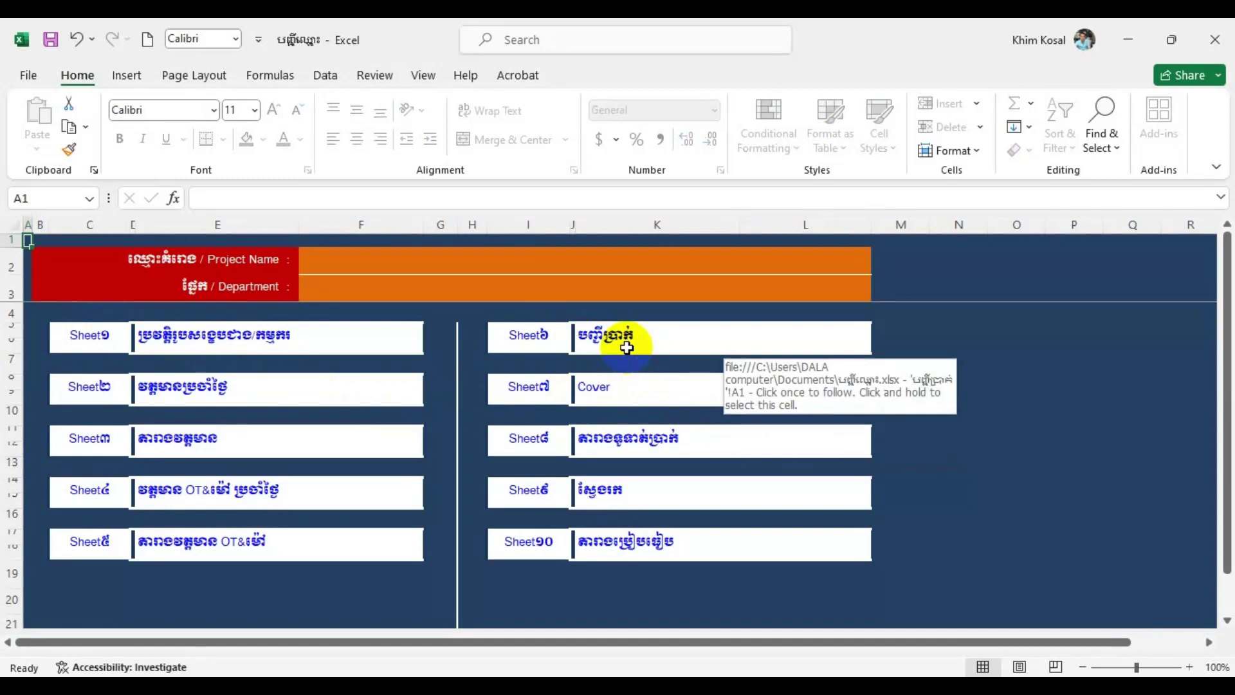
pyautogui.click(278, 498)
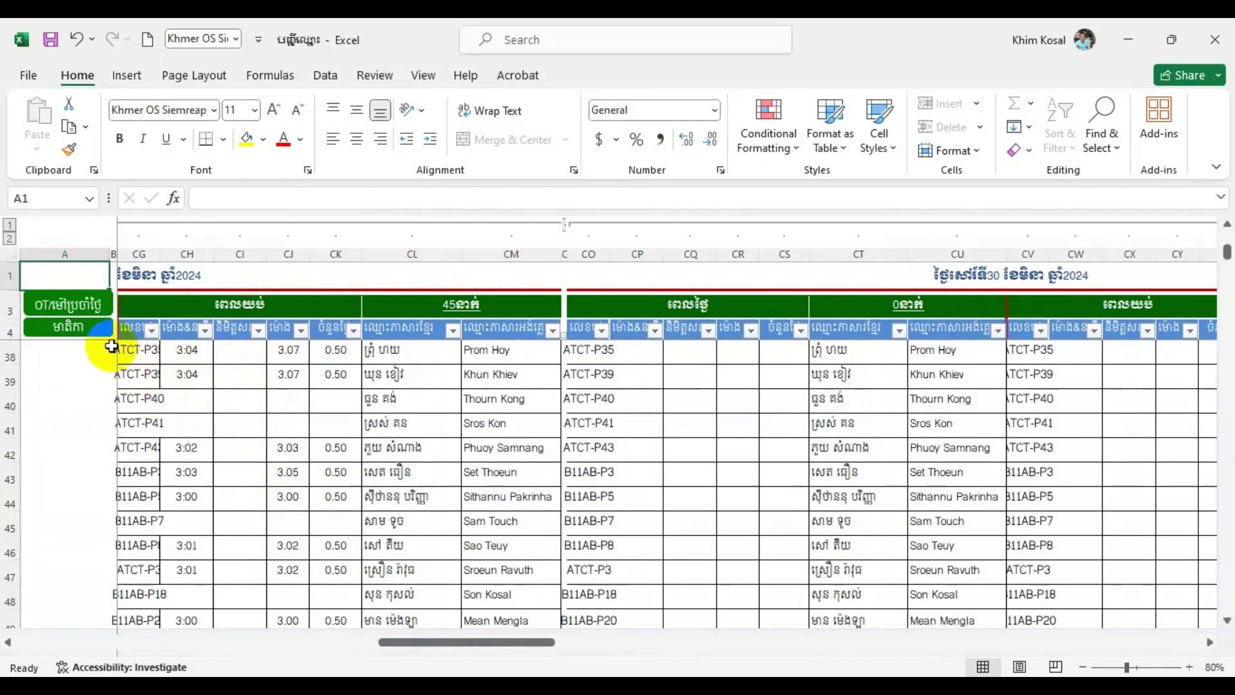
pyautogui.click(97, 331)
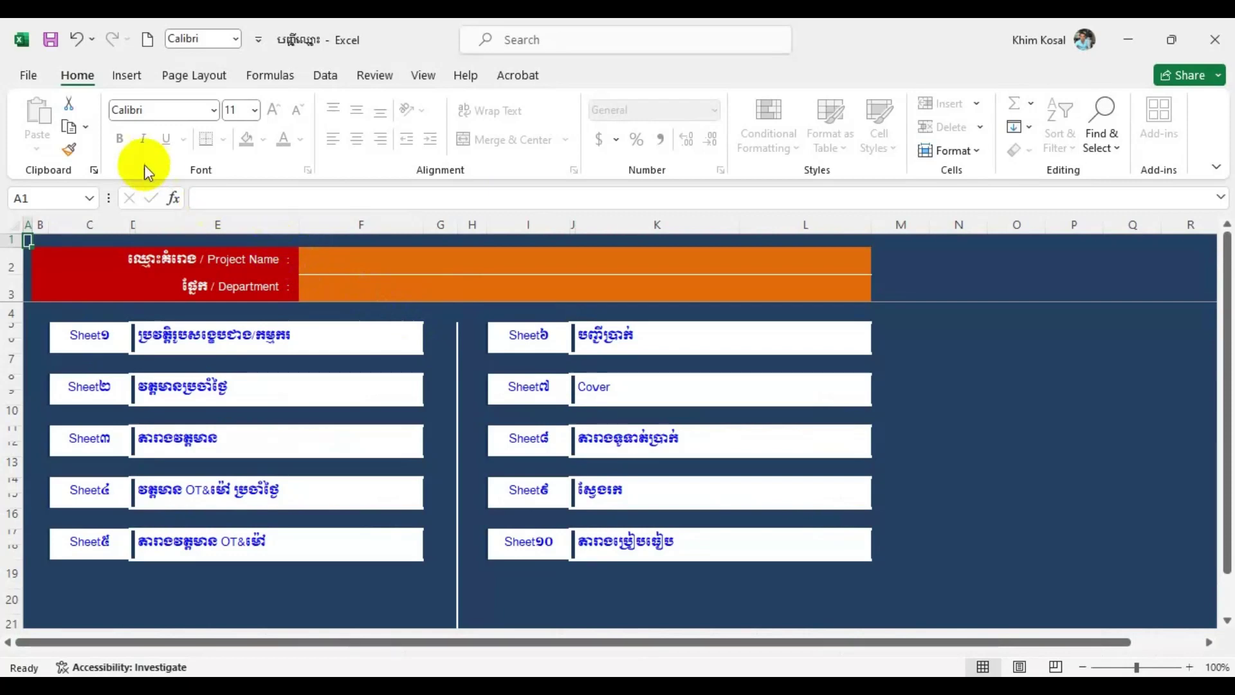
# Reopen Excel Options from File > More > Options.
pyautogui.click(34, 82)
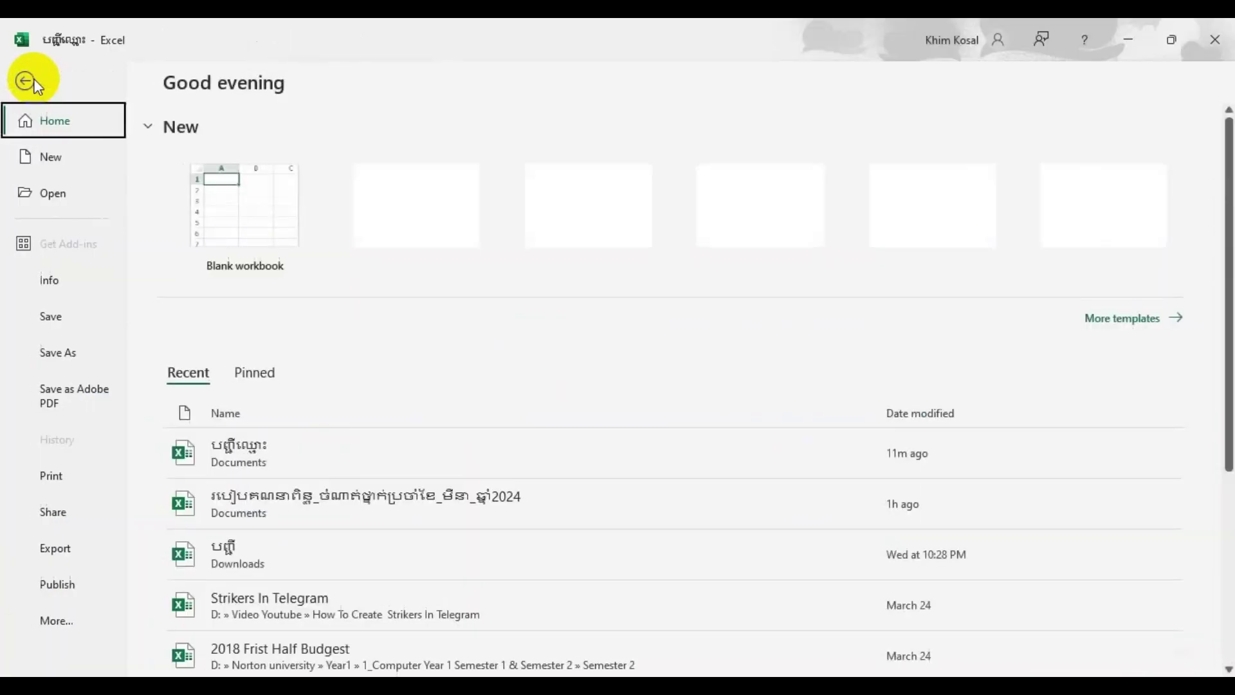
pyautogui.click(55, 626)
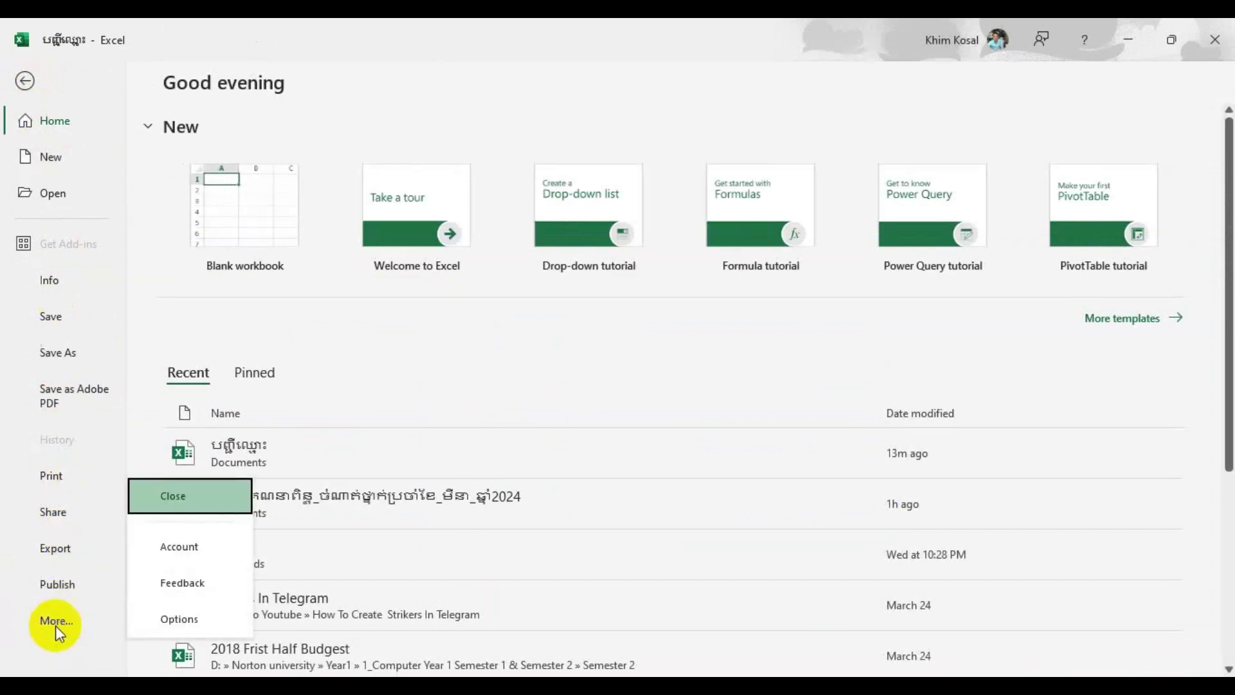
pyautogui.click(179, 619)
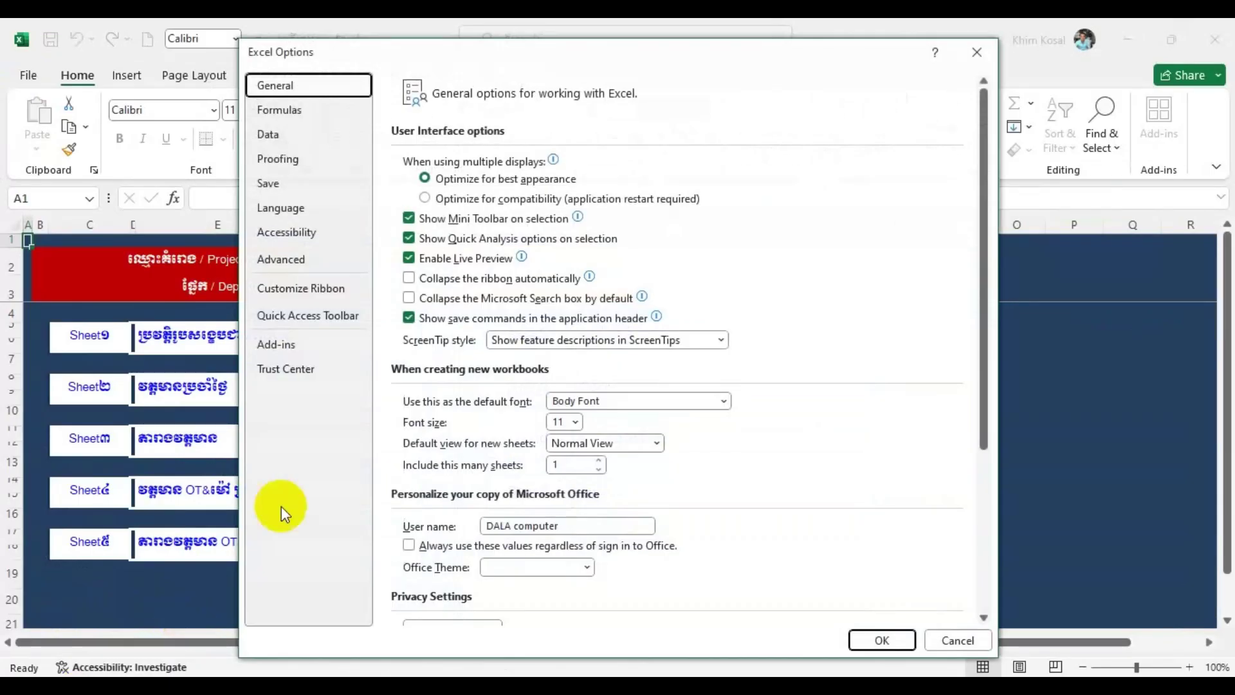
# On the Advanced page, re-tick 'Show sheet tabs' under this workbook's display options.
pyautogui.click(300, 264)
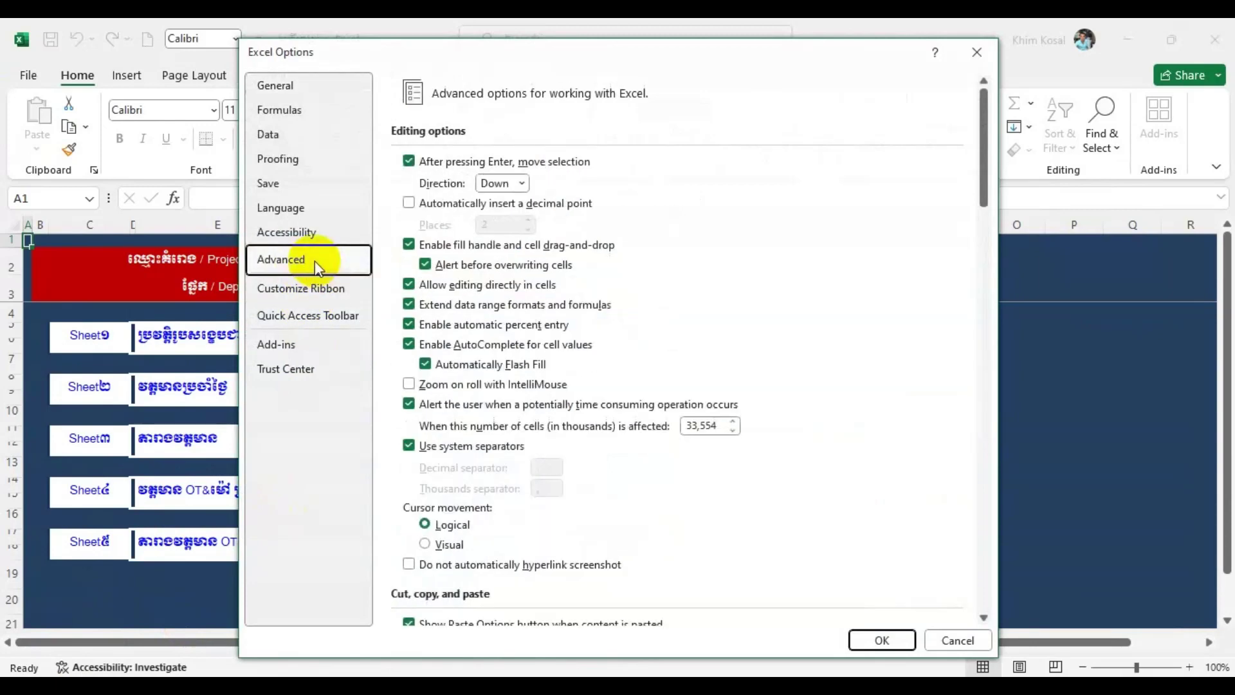
pyautogui.scroll(-2, 554, 442)
pyautogui.scroll(-6, 558, 442)
pyautogui.scroll(-5, 559, 441)
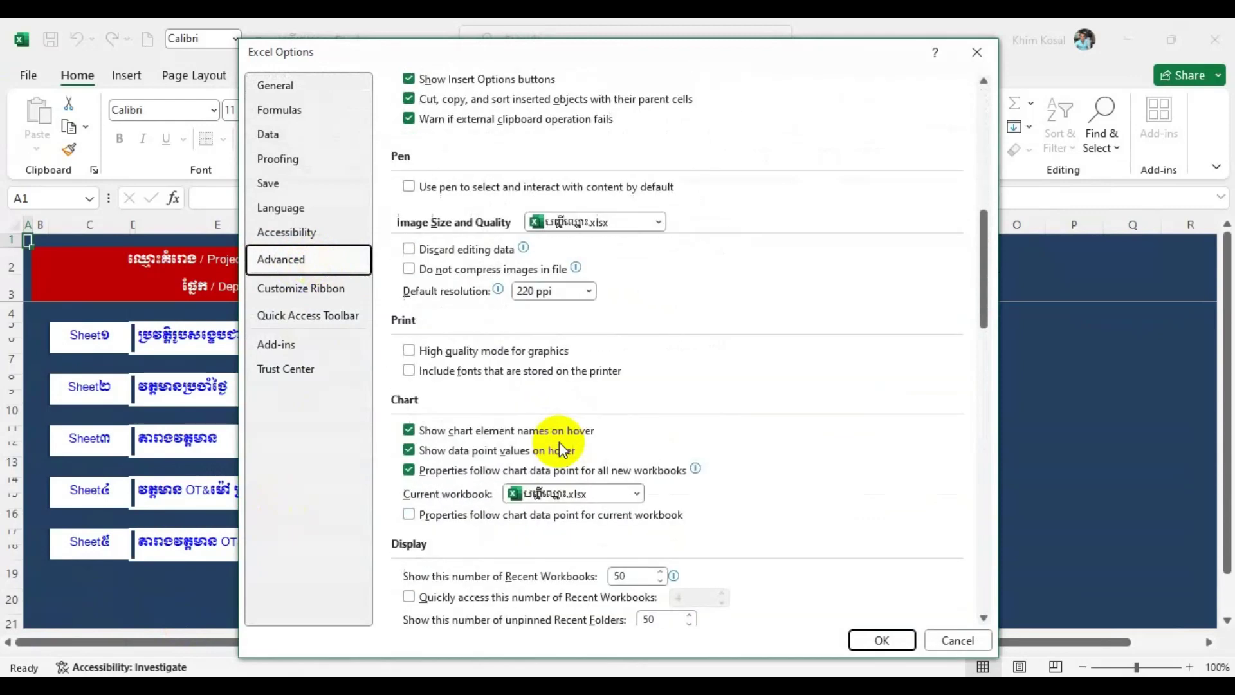
pyautogui.scroll(-1, 558, 441)
pyautogui.scroll(-2, 559, 441)
pyautogui.scroll(-4, 558, 446)
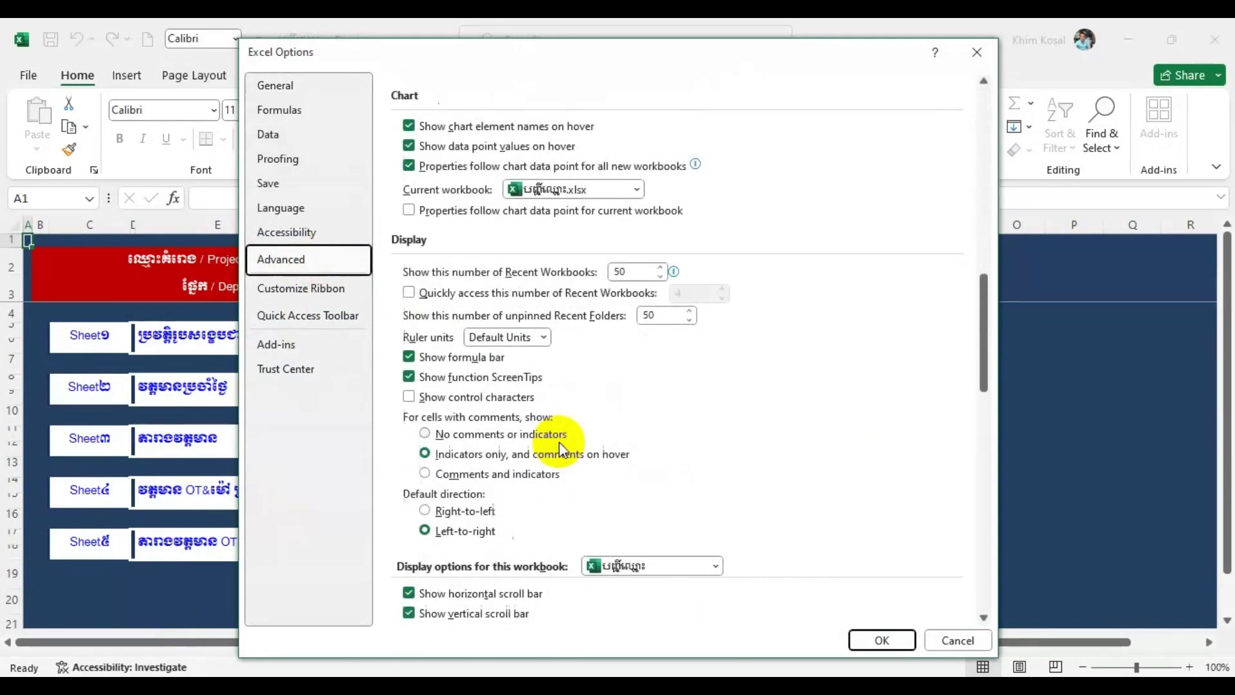
pyautogui.scroll(-1, 558, 445)
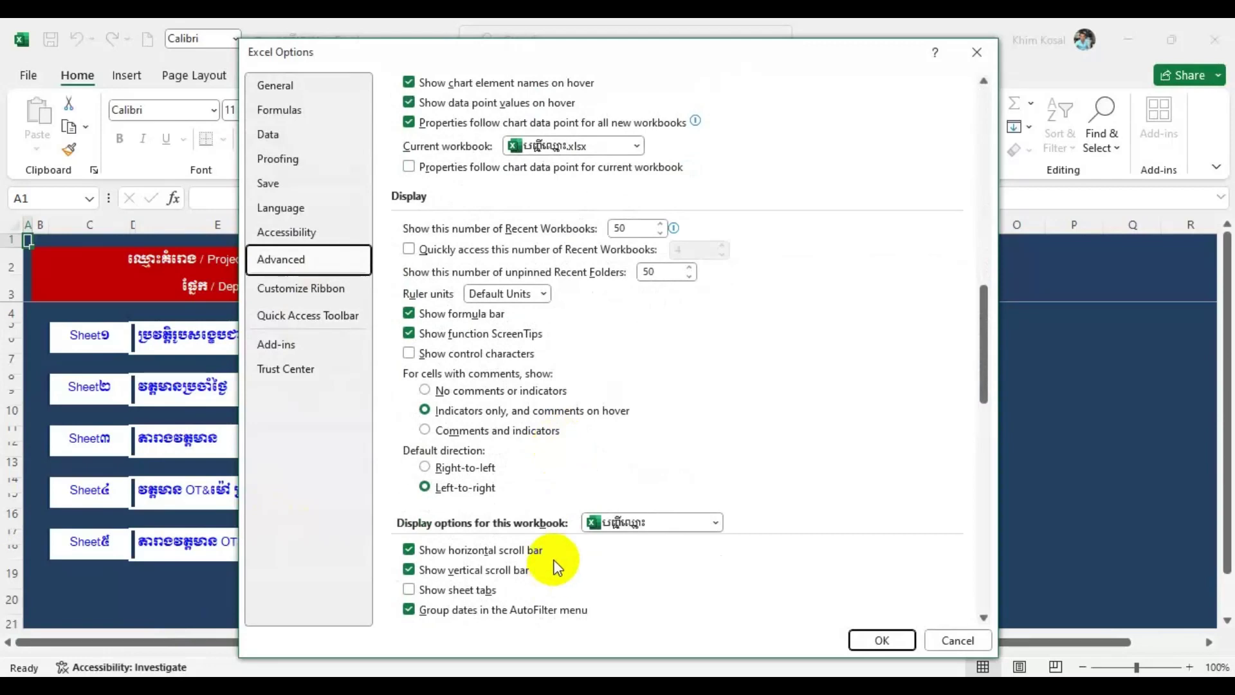
pyautogui.click(414, 592)
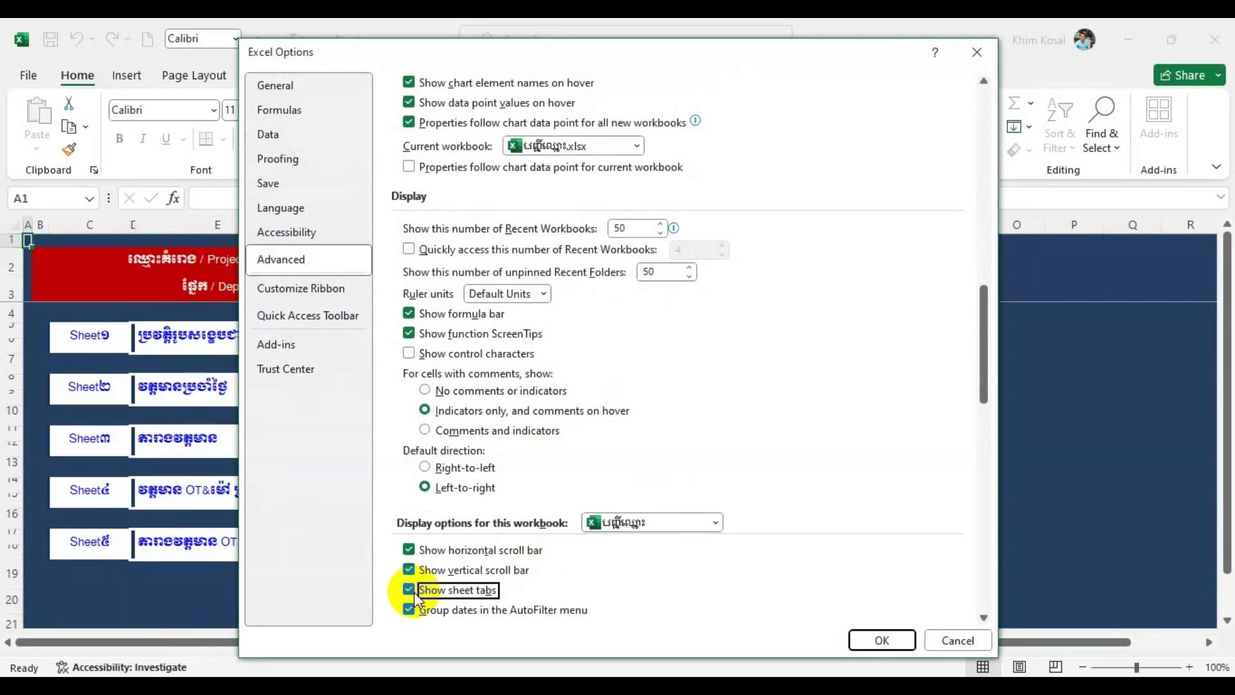
# Confirm Excel Options with OK so the coloured sheet tabs reappear.
pyautogui.click(880, 640)
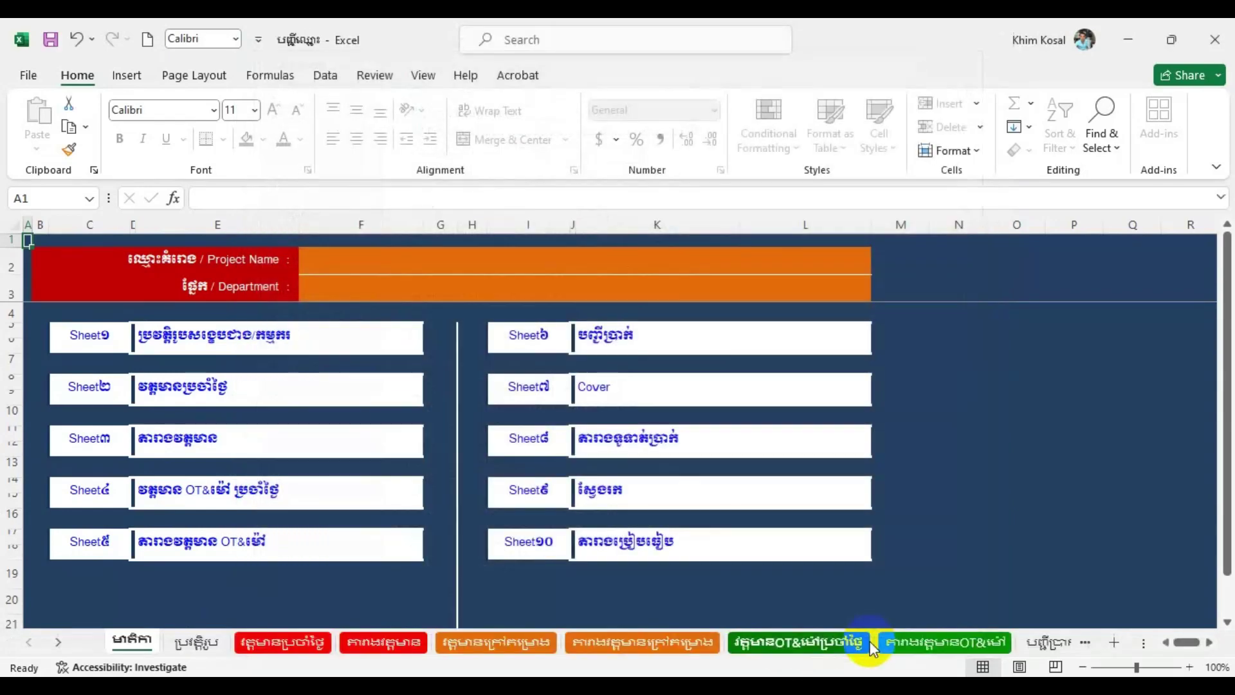